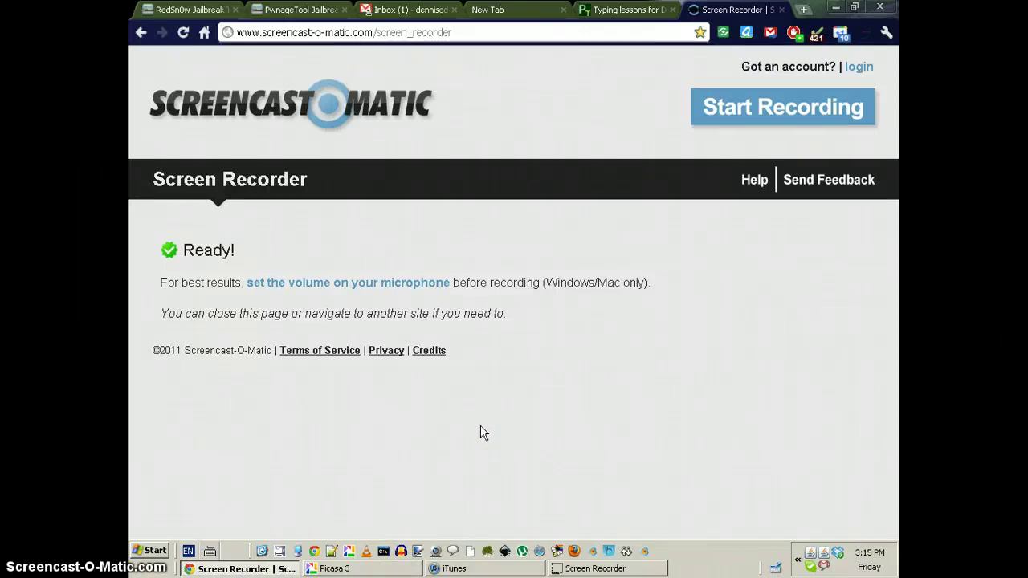
Bring the Picasa 3 library window in front of the Screencast-O-Matic page
{"action": "left_click", "coordinate": [392, 571]}
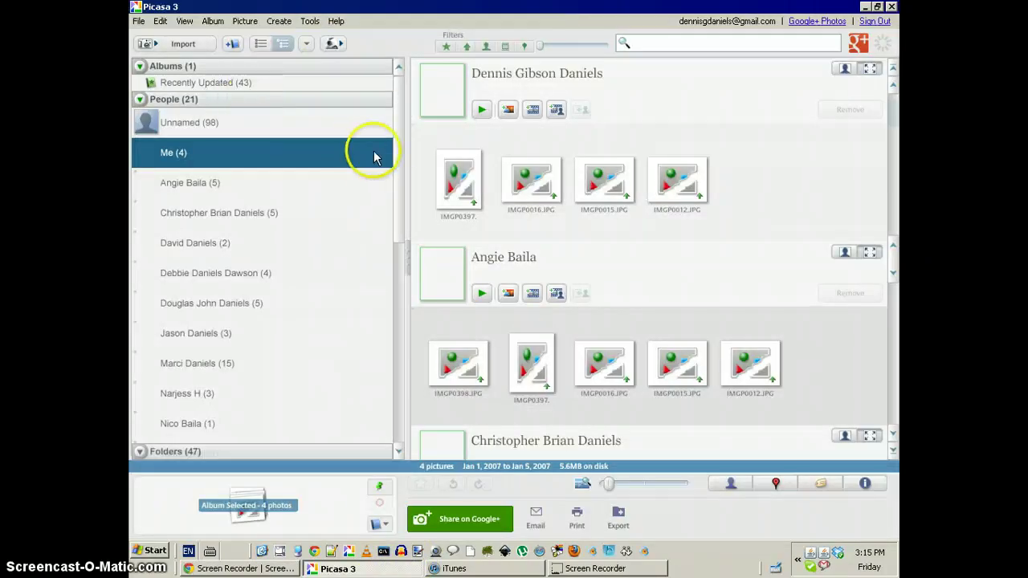
Browse the Folders tree via Screen Captures and Desktop > freeplane to the 8-photo doc folder
{"action": "left_click_drag", "start_coordinate": [398, 153], "coordinate": [398, 357]}
{"action": "left_click", "coordinate": [224, 366]}
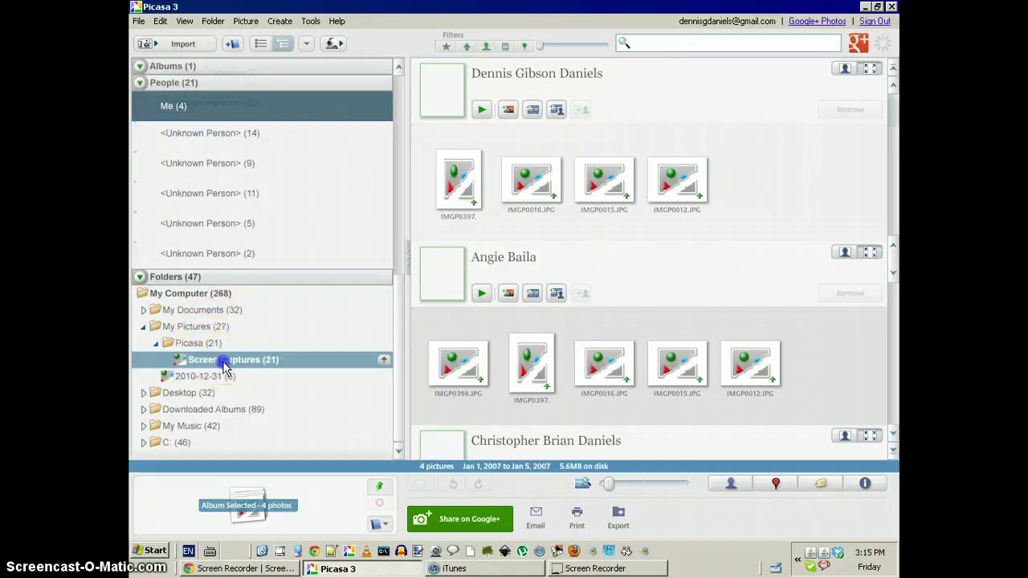
{"action": "left_click", "coordinate": [217, 338]}
{"action": "left_click", "coordinate": [144, 393]}
{"action": "left_click", "coordinate": [157, 382]}
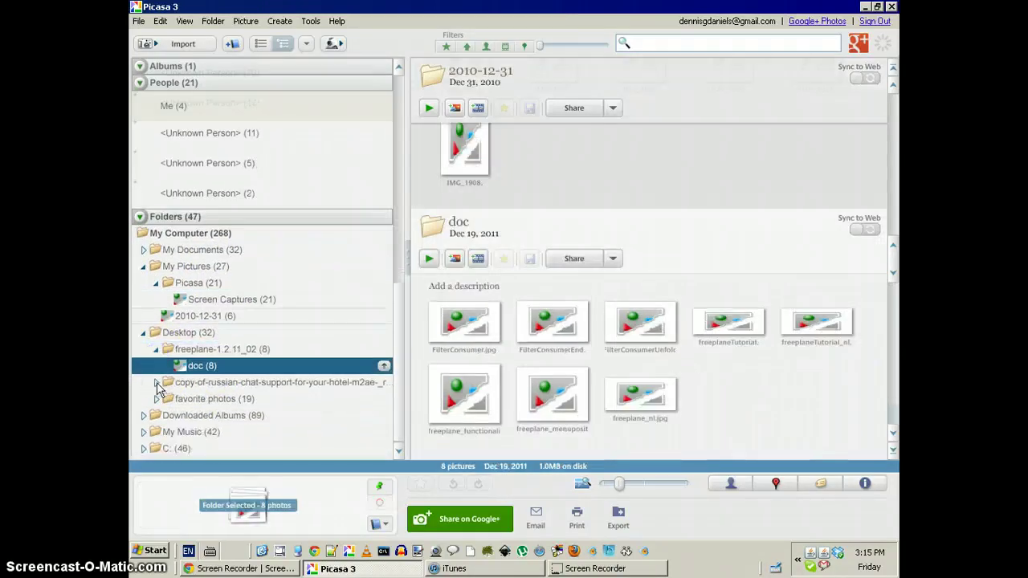
Close Picasa 3 and relaunch it from quick launch
{"action": "left_click", "coordinate": [892, 8]}
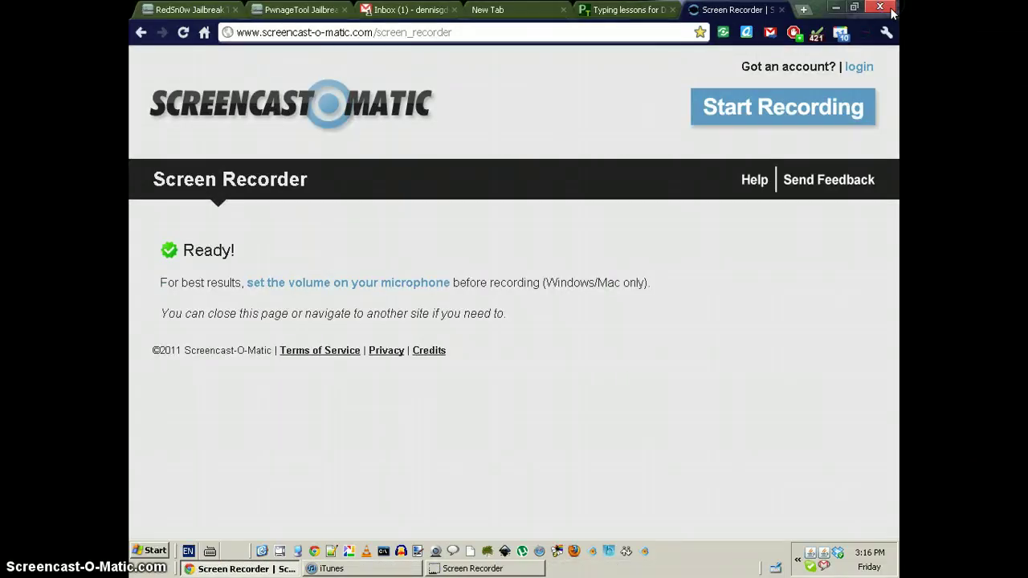
{"action": "left_click", "coordinate": [638, 356]}
{"action": "left_click", "coordinate": [334, 539]}
{"action": "left_click", "coordinate": [350, 551]}
Dismiss every database error: albums_0, thumbs_0, previews_0, albumdata_0, catdata_0 and imagedata_0
{"action": "left_click_drag", "start_coordinate": [519, 253], "coordinate": [453, 181]}
{"action": "left_click", "coordinate": [453, 239]}
{"action": "left_click", "coordinate": [518, 311]}
{"action": "left_click", "coordinate": [518, 311]}
{"action": "left_click", "coordinate": [516, 311]}
{"action": "left_click", "coordinate": [517, 312]}
{"action": "left_click", "coordinate": [517, 312]}
{"action": "left_click", "coordinate": [516, 311]}
{"action": "left_click", "coordinate": [516, 313]}
{"action": "left_click", "coordinate": [517, 312]}
{"action": "left_click", "coordinate": [516, 312]}
Continue past the photo search setup and finish the Photo Viewer Configuration
{"action": "left_click", "coordinate": [609, 446]}
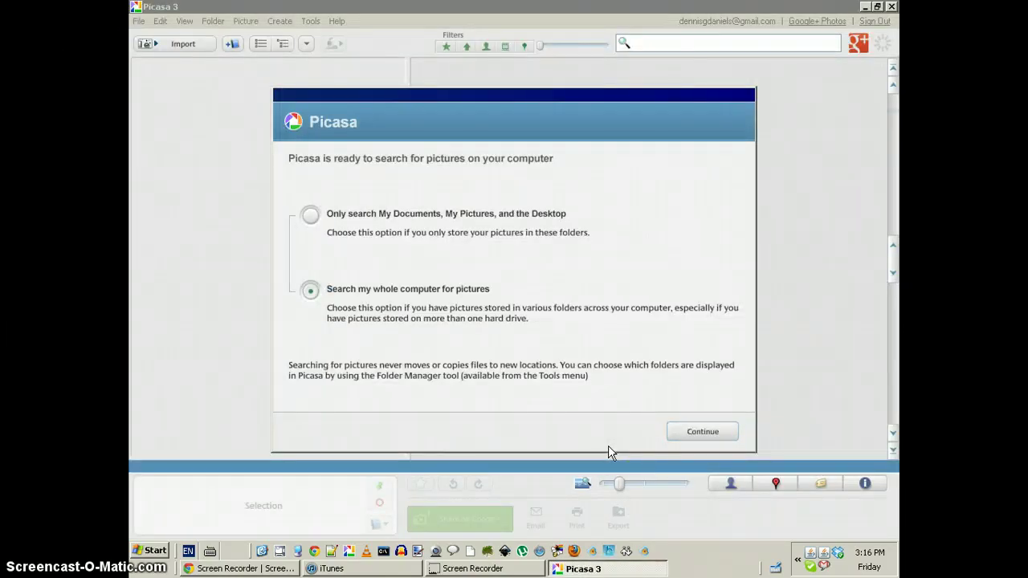
{"action": "left_click", "coordinate": [700, 433]}
{"action": "left_click", "coordinate": [696, 428]}
{"action": "left_click", "coordinate": [674, 283]}
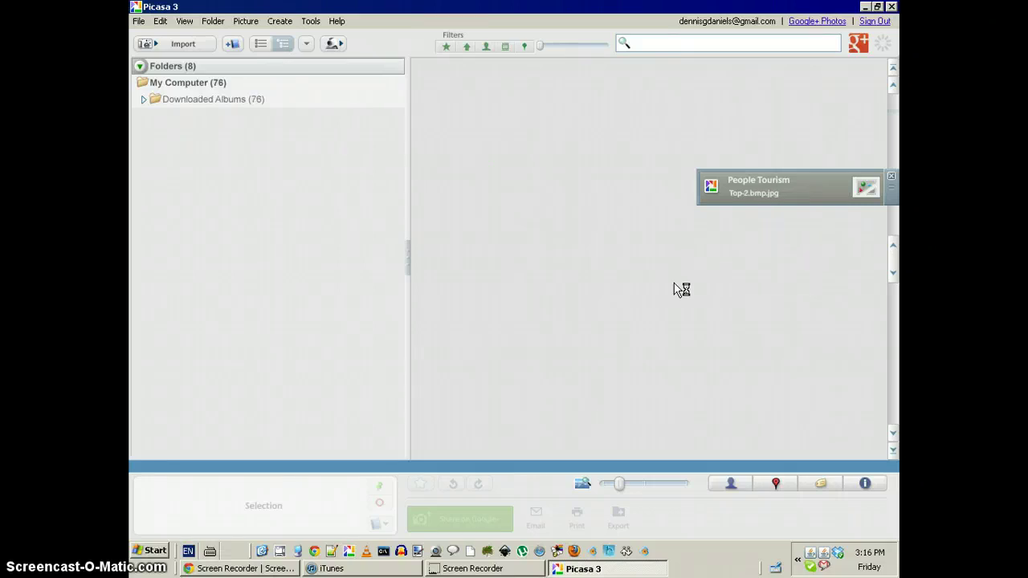
Dismiss the scan notification, wait for the rescan, and open Downloaded Albums
{"action": "left_click", "coordinate": [821, 195]}
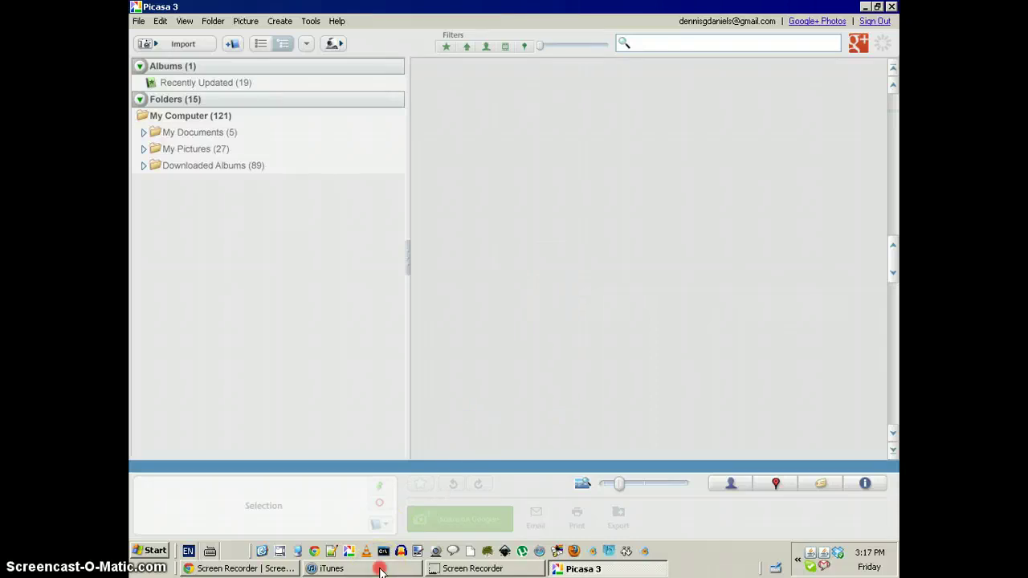
{"action": "left_click", "coordinate": [451, 549]}
{"action": "left_click", "coordinate": [241, 168]}
Drag the copy-progress window aside while Picasa refills the library
{"action": "mouse_move", "coordinate": [347, 35]}
{"action": "left_mouse_down"}
{"action": "mouse_move", "coordinate": [595, 195]}
{"action": "mouse_move", "coordinate": [630, 192]}
{"action": "left_mouse_up"}
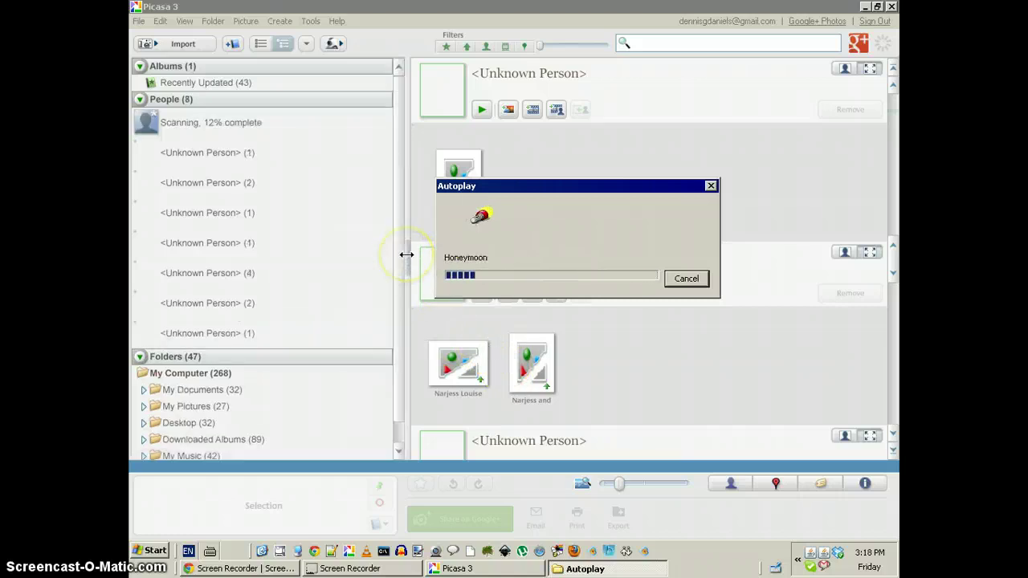
Collapse People, briefly expand C: and Documents and Settings, then expand My Pictures
{"action": "left_click", "coordinate": [140, 83]}
{"action": "left_click", "coordinate": [144, 232]}
{"action": "left_click", "coordinate": [156, 249]}
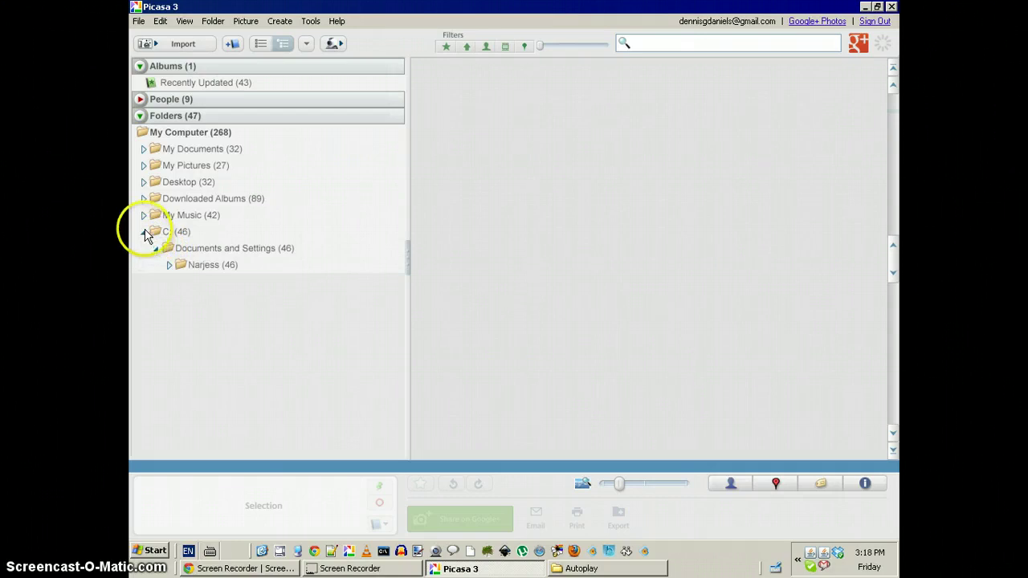
{"action": "left_click", "coordinate": [142, 232]}
{"action": "left_click", "coordinate": [143, 166]}
Dismiss the photos_backup (F:) AutoPlay prompt with Take no action
{"action": "left_click", "coordinate": [585, 570]}
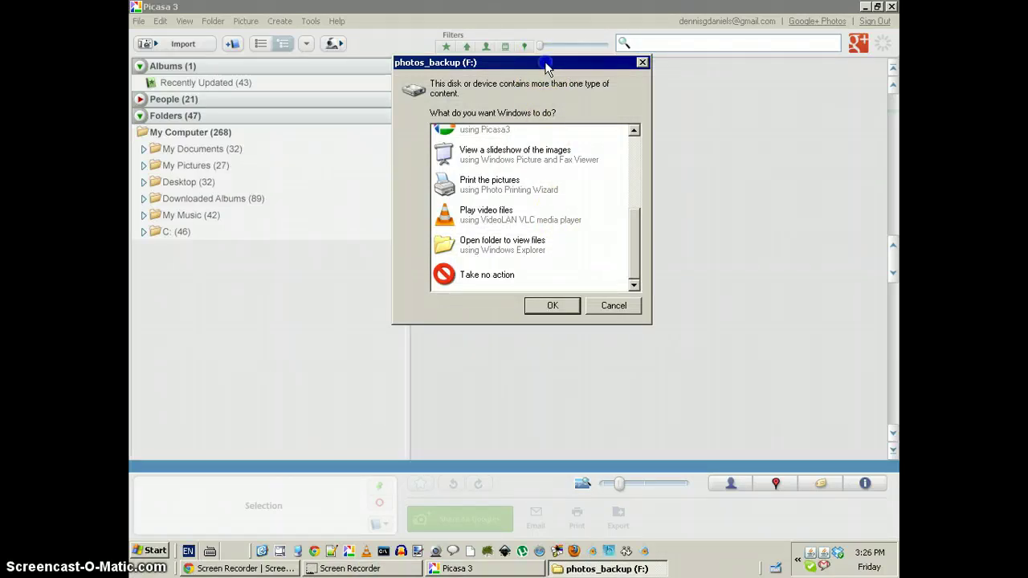
{"action": "left_click_drag", "start_coordinate": [546, 66], "coordinate": [550, 122]}
{"action": "left_click", "coordinate": [507, 329]}
{"action": "left_click", "coordinate": [576, 368]}
{"action": "left_click", "coordinate": [138, 21]}
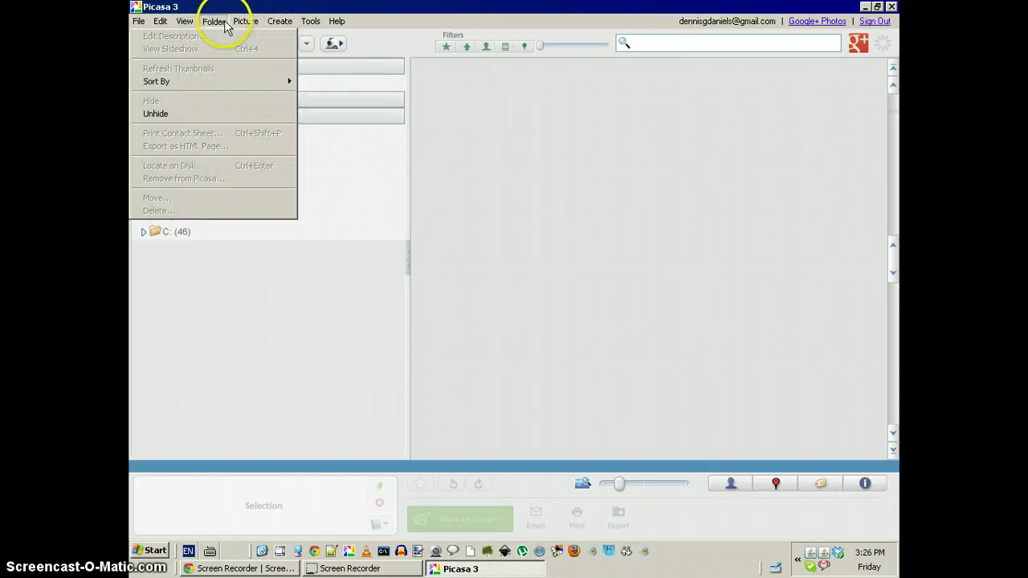
{"action": "left_click", "coordinate": [391, 291]}
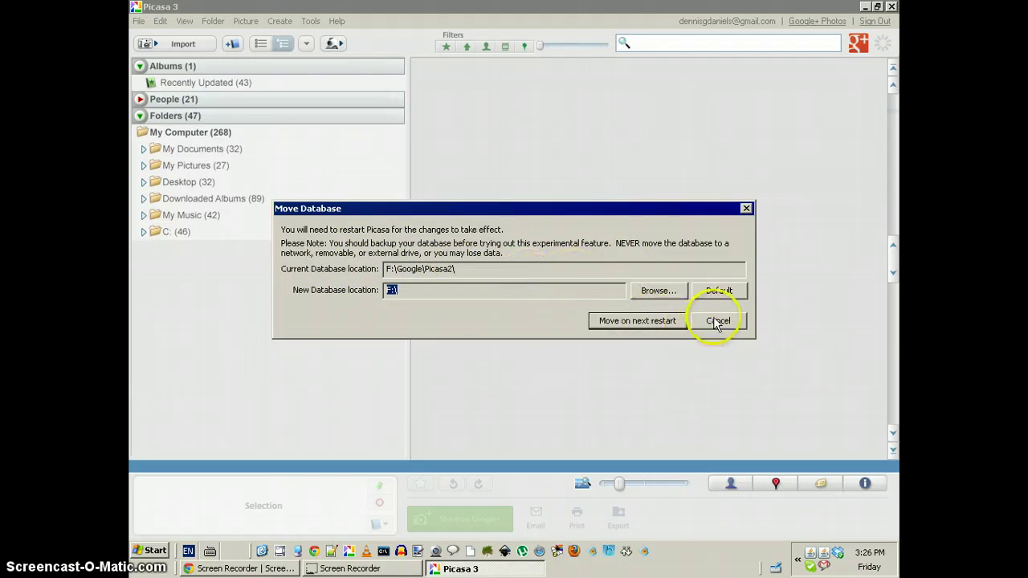
{"action": "left_click", "coordinate": [715, 321]}
{"action": "left_click", "coordinate": [280, 20]}
{"action": "mouse_move", "coordinate": [246, 21]}
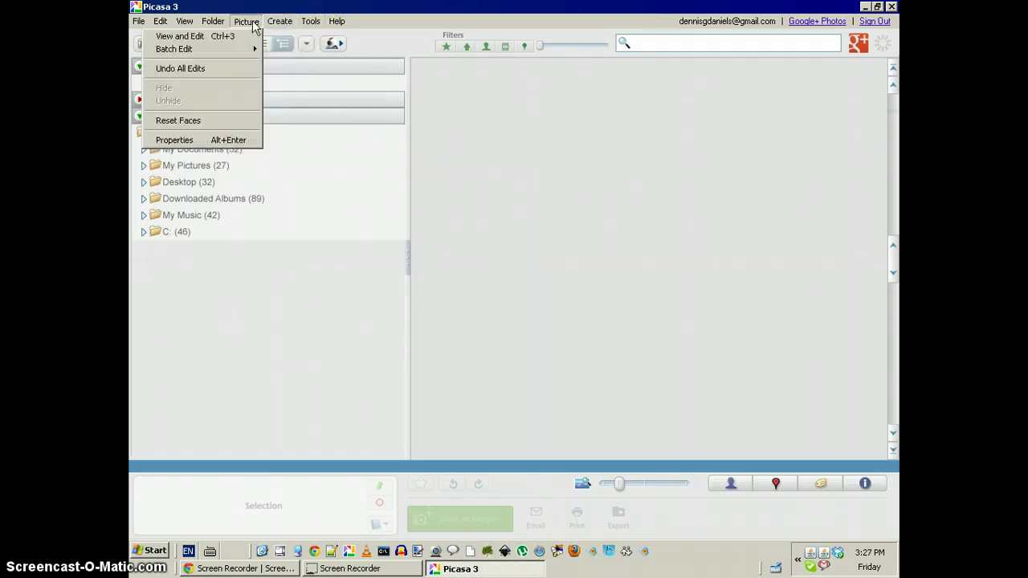
{"action": "left_click", "coordinate": [335, 22]}
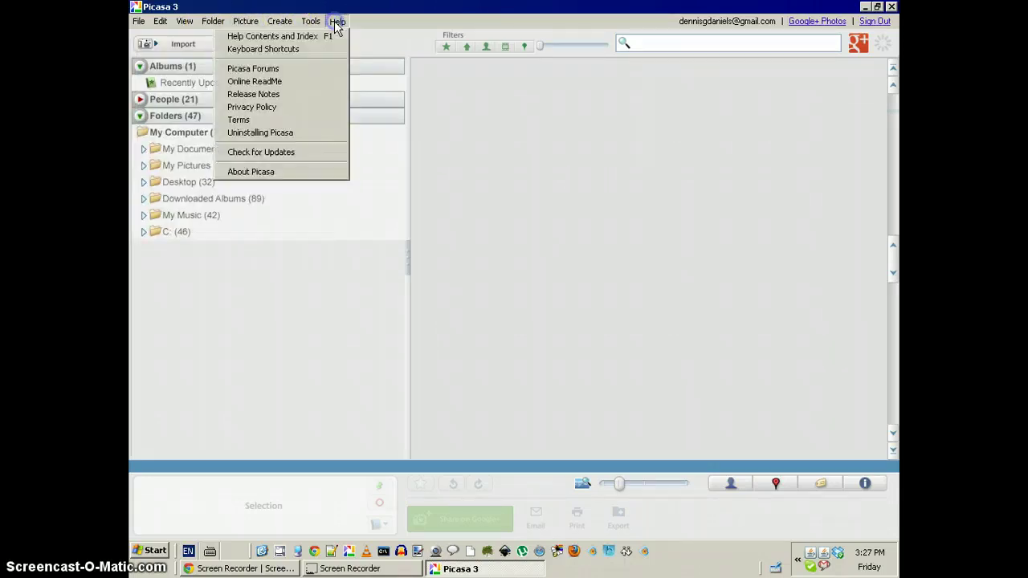
{"action": "left_click", "coordinate": [280, 171]}
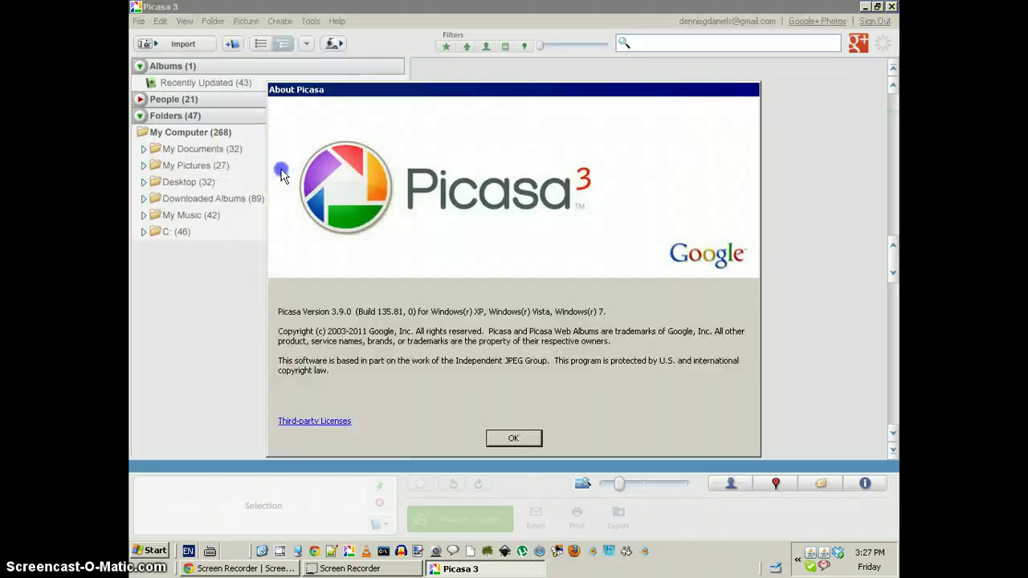
{"action": "left_click", "coordinate": [526, 440]}
{"action": "left_click", "coordinate": [213, 21]}
{"action": "left_click", "coordinate": [161, 23]}
{"action": "left_click", "coordinate": [138, 22]}
Set the whole F:\ drive to Scan Always, accepting the whole-drive warning
{"action": "left_click", "coordinate": [193, 56]}
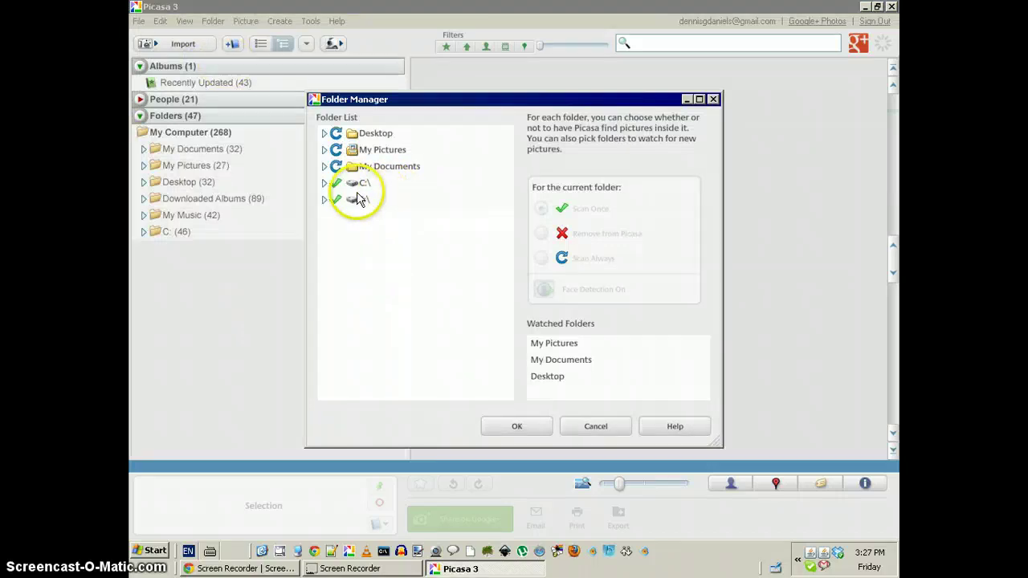
{"action": "left_click", "coordinate": [354, 202]}
{"action": "left_click", "coordinate": [541, 258]}
{"action": "left_click", "coordinate": [558, 299]}
{"action": "left_click", "coordinate": [516, 425]}
Expand the F: drive, open the first Paris 1999 photo, then return to the library
{"action": "left_click", "coordinate": [144, 249]}
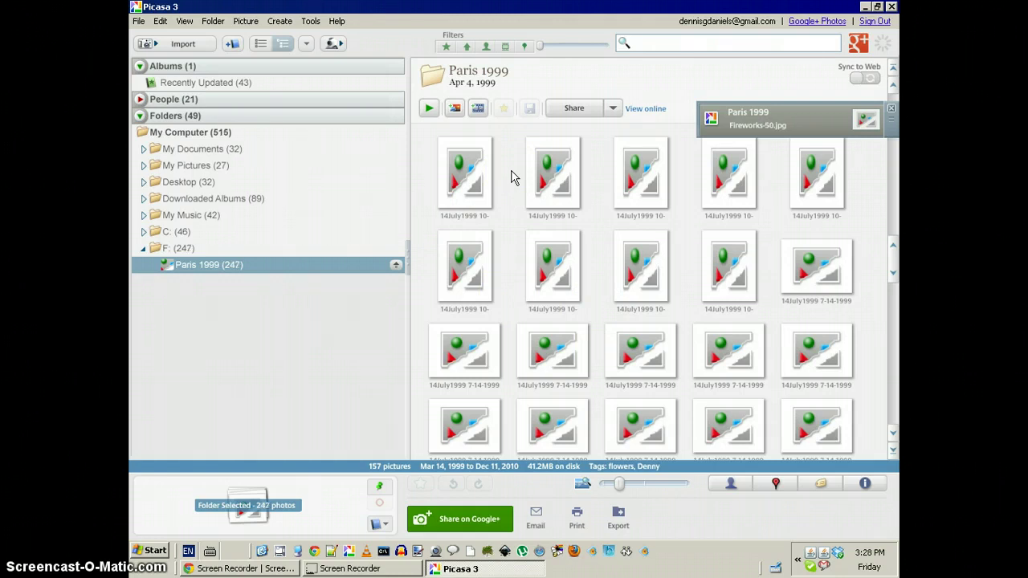
{"action": "left_click", "coordinate": [488, 177]}
{"action": "double_click", "coordinate": [480, 176]}
{"action": "left_click", "coordinate": [194, 45]}
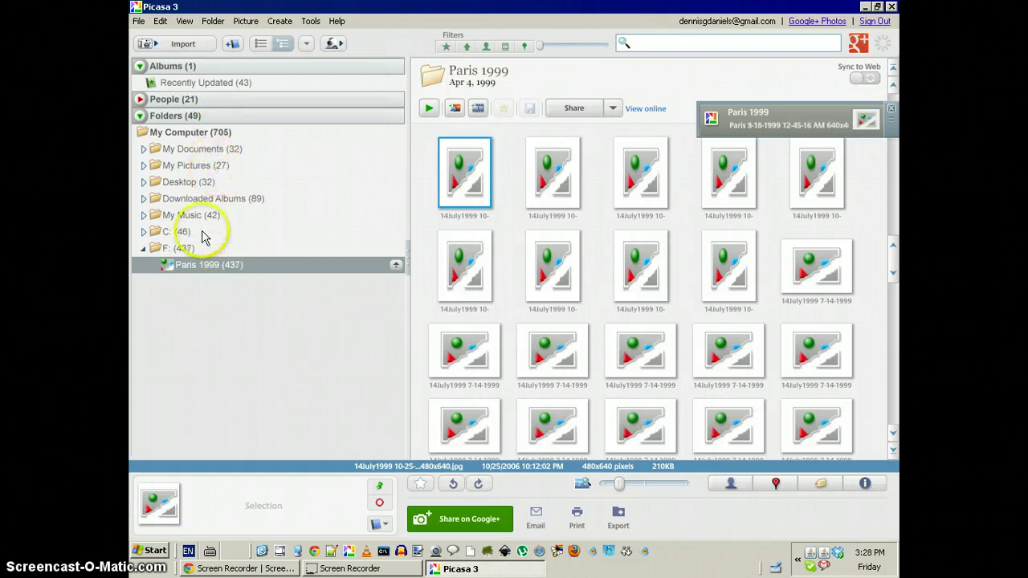
Refresh the Paris 1999 folder's thumbnails from the Folder menu
{"action": "left_click", "coordinate": [311, 21]}
{"action": "left_click", "coordinate": [282, 21]}
{"action": "left_click", "coordinate": [248, 23]}
{"action": "left_click", "coordinate": [217, 24]}
{"action": "left_click", "coordinate": [204, 70]}
Expand My Documents > Downloads and refresh thumbnails for the Super 8 folder's photo
{"action": "left_click", "coordinate": [232, 150]}
{"action": "double_click", "coordinate": [232, 151]}
{"action": "left_click", "coordinate": [207, 183]}
{"action": "double_click", "coordinate": [207, 183]}
{"action": "left_click", "coordinate": [481, 200]}
{"action": "left_click", "coordinate": [214, 22]}
{"action": "left_click", "coordinate": [200, 70]}
{"action": "left_click", "coordinate": [651, 172]}
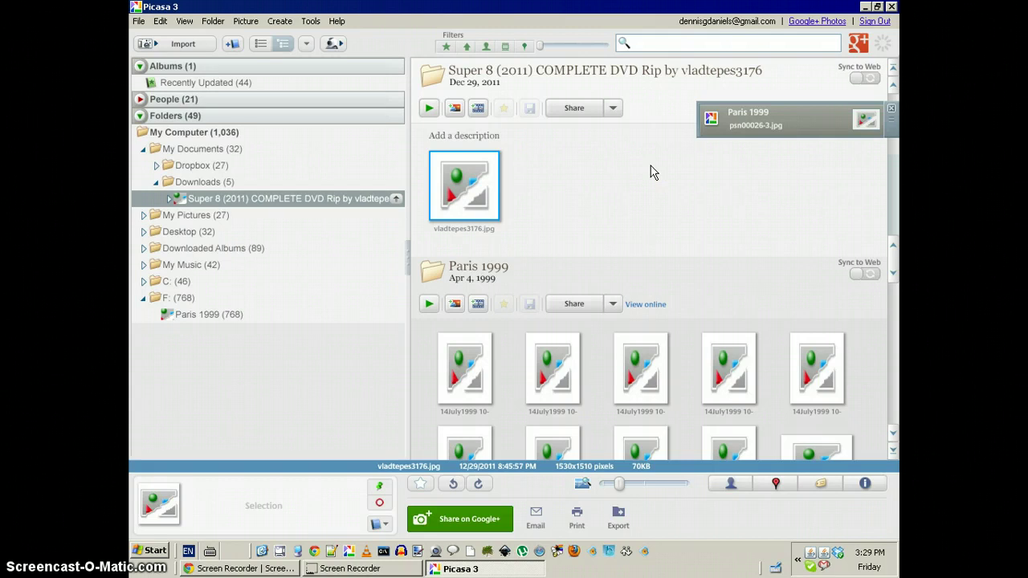